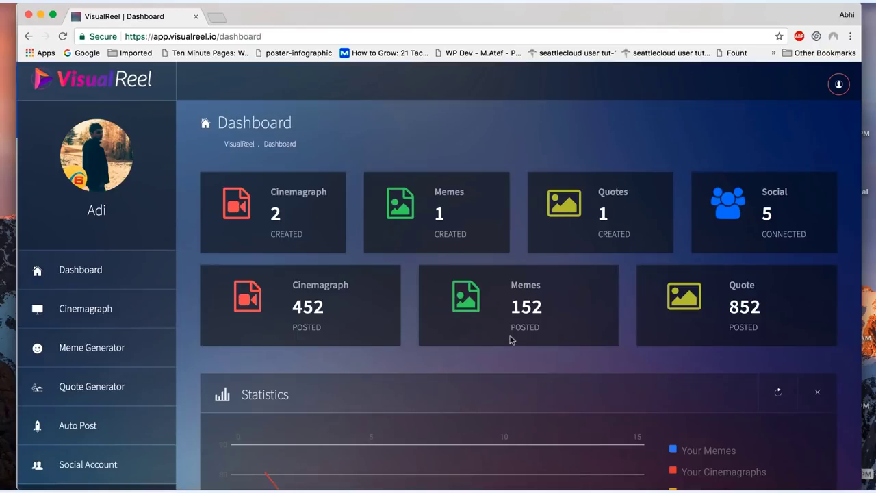
{"action": "scroll", "coordinate": [510, 340], "scroll_direction": "down", "scroll_amount": 5}
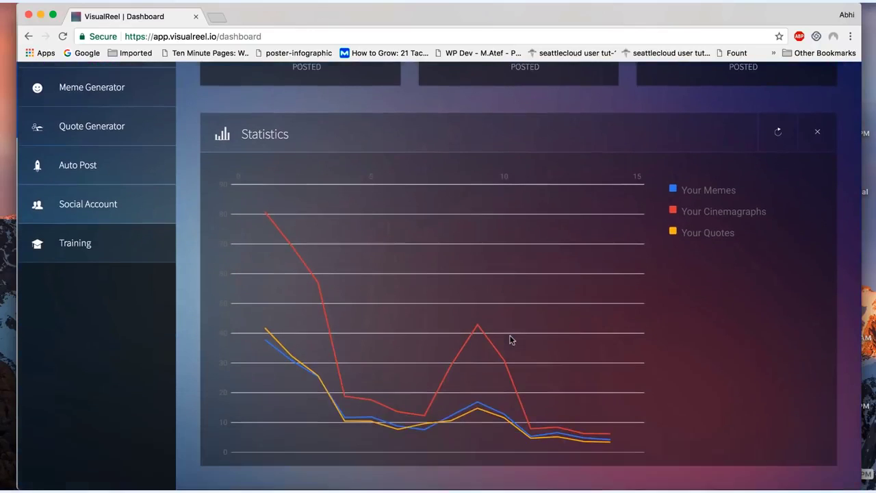
{"action": "scroll", "coordinate": [510, 339], "scroll_direction": "down", "scroll_amount": 5}
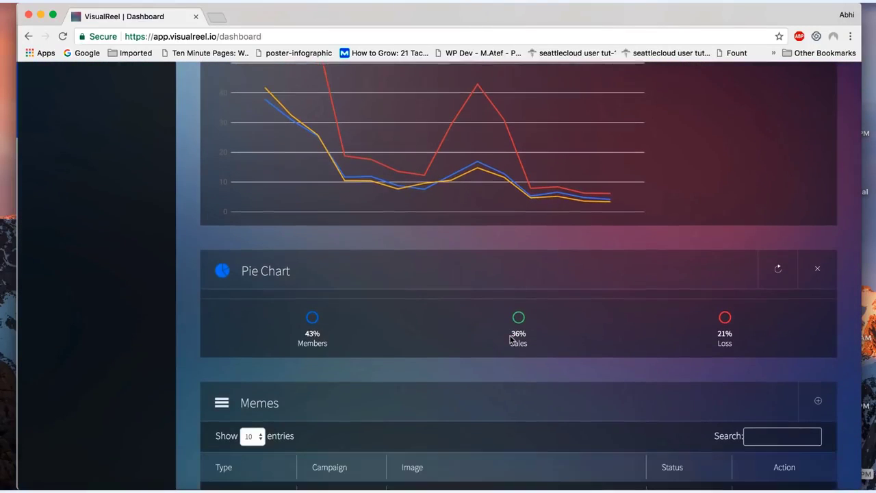
{"action": "scroll", "coordinate": [510, 338], "scroll_direction": "down", "scroll_amount": 5}
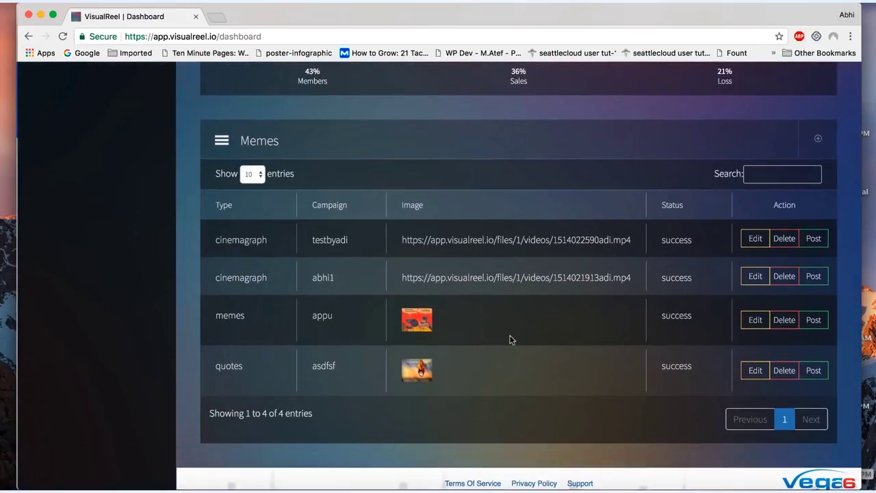
{"action": "scroll", "coordinate": [510, 340], "scroll_direction": "up", "scroll_amount": 3}
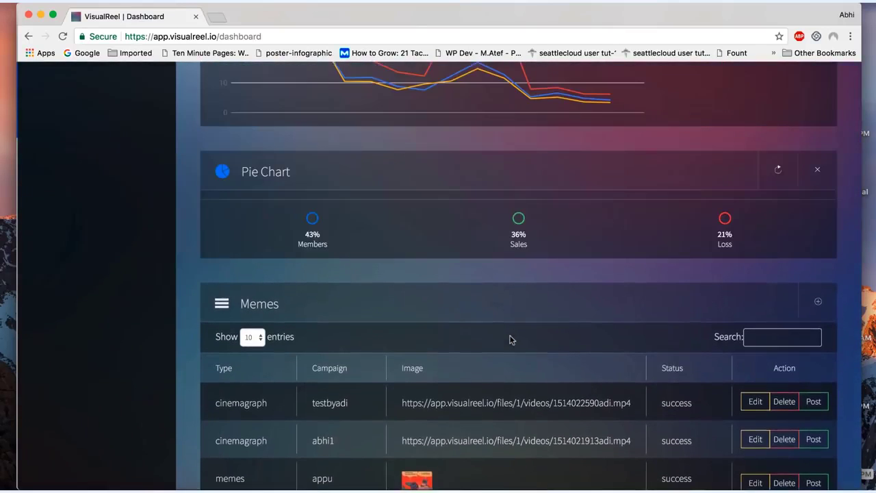
{"action": "scroll", "coordinate": [510, 340], "scroll_direction": "up", "scroll_amount": 12}
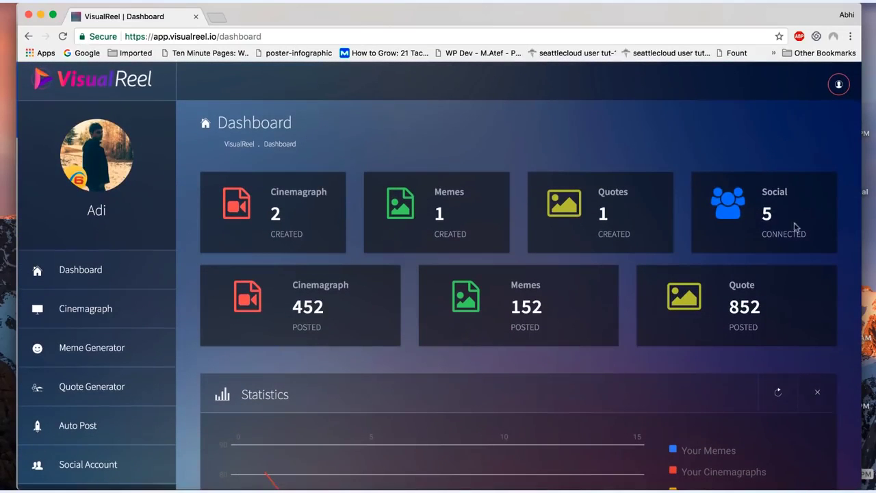
Start a new cinemagraph and load the park acrobatics library video, Acro.mp4, after checking Your Videos.
{"action": "left_click", "coordinate": [141, 322]}
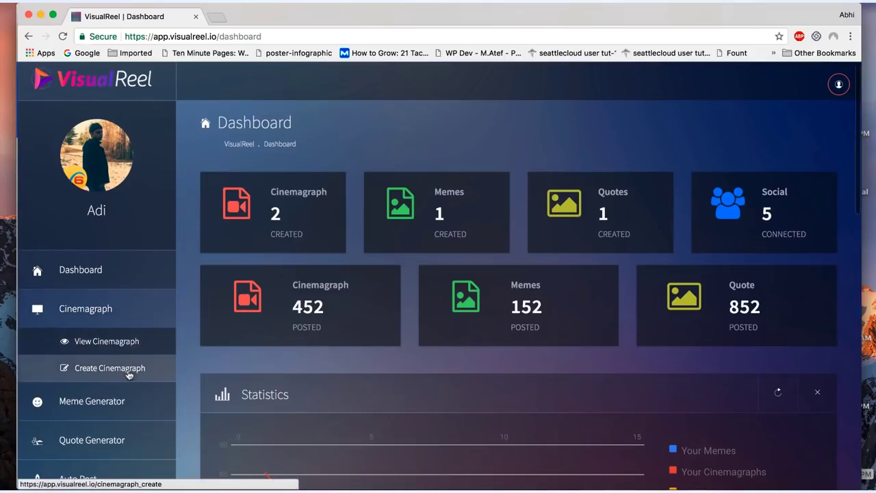
{"action": "left_click", "coordinate": [110, 369]}
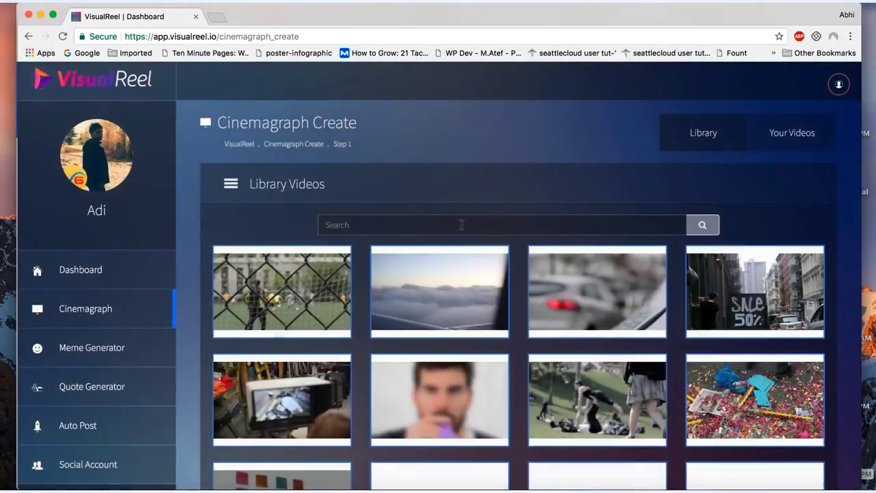
{"action": "left_click", "coordinate": [462, 224]}
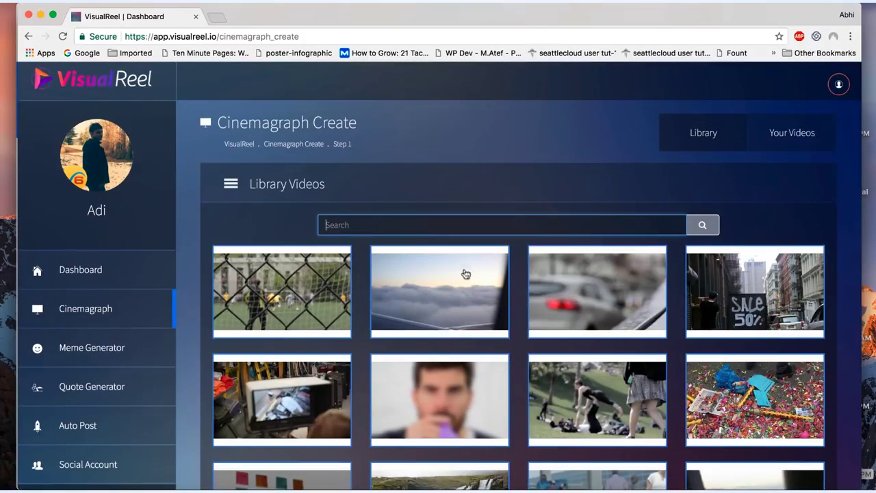
{"action": "scroll", "coordinate": [466, 274], "scroll_direction": "down", "scroll_amount": 3}
{"action": "scroll", "coordinate": [616, 205], "scroll_direction": "up", "scroll_amount": 3}
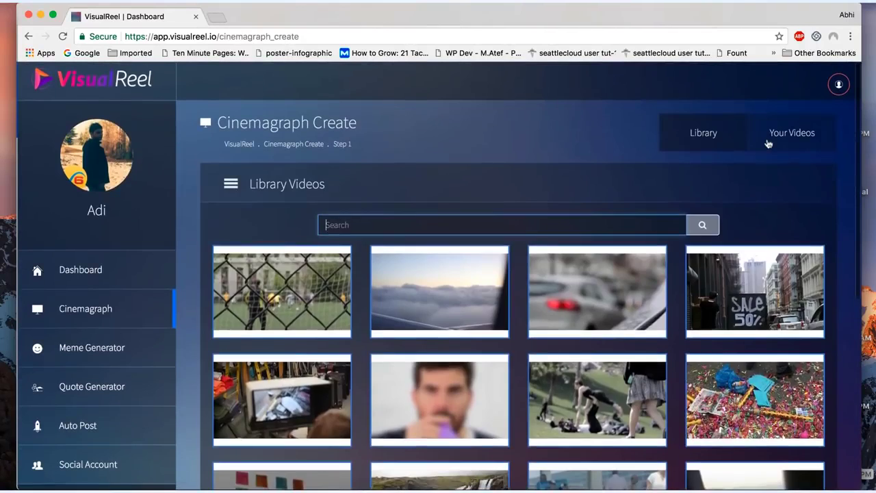
{"action": "left_click", "coordinate": [769, 142]}
{"action": "left_click", "coordinate": [707, 137]}
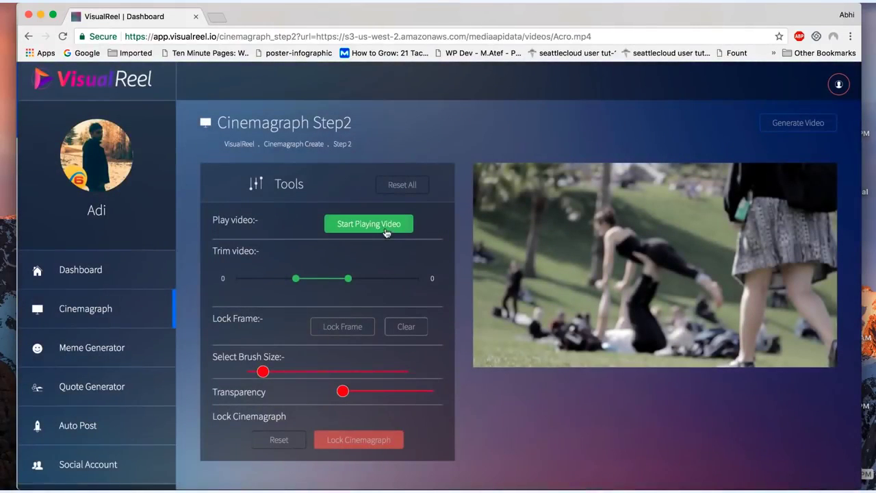
Play the park video, move the blue text up-right, recolour it, and add a circle.
{"action": "left_click", "coordinate": [385, 233]}
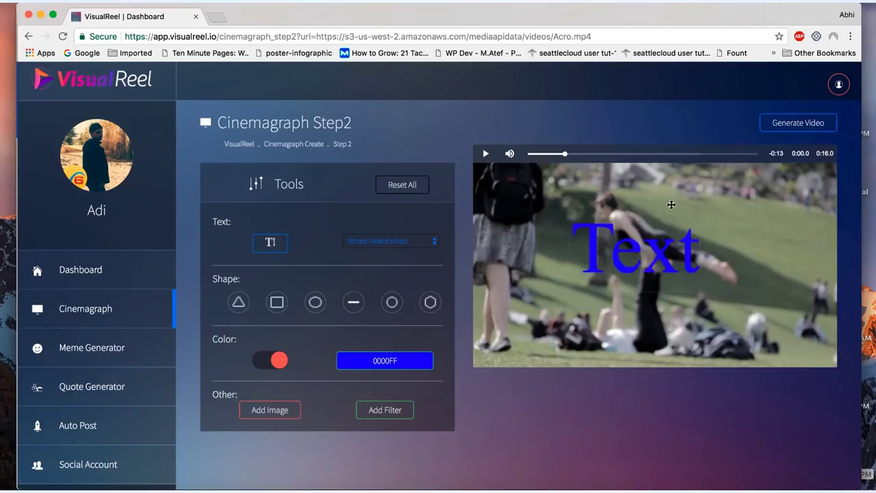
{"action": "left_click_drag", "start_coordinate": [672, 204], "coordinate": [689, 177]}
{"action": "left_click", "coordinate": [407, 358]}
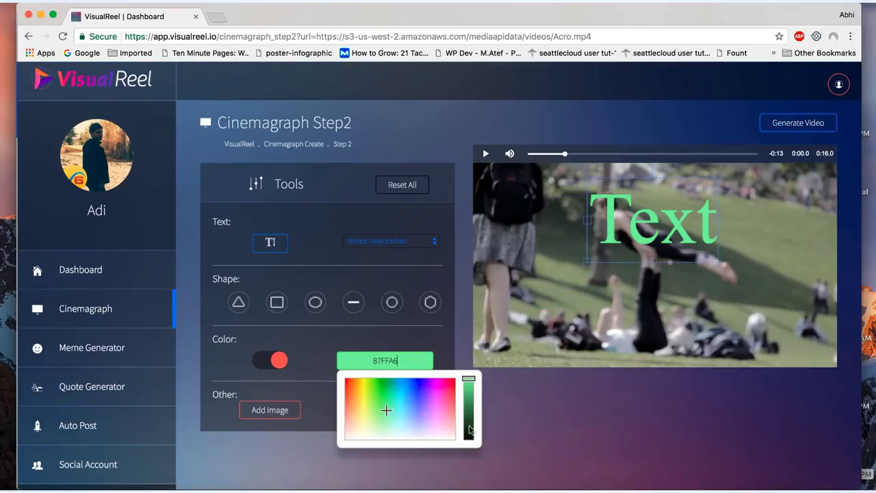
{"action": "left_click", "coordinate": [392, 302]}
{"action": "left_click", "coordinate": [270, 409]}
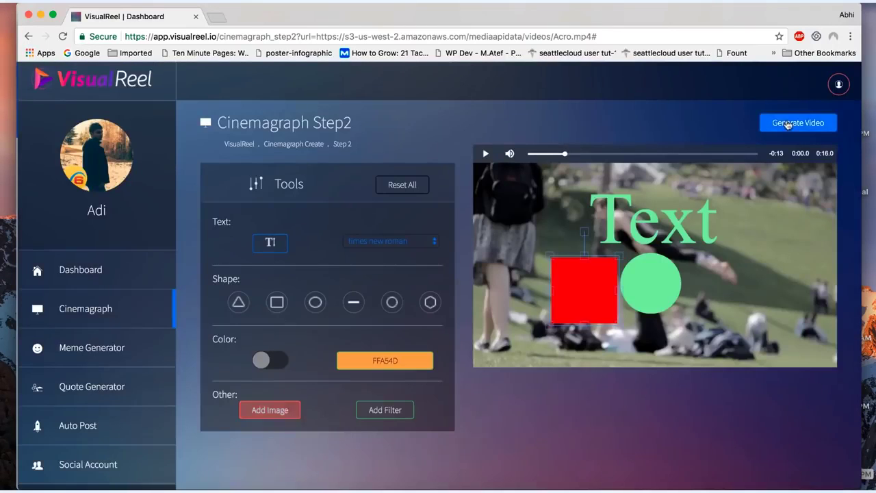
Dismiss the Generate Video campaign-name prompt and go to View Cinemagraph.
{"action": "left_click", "coordinate": [788, 124]}
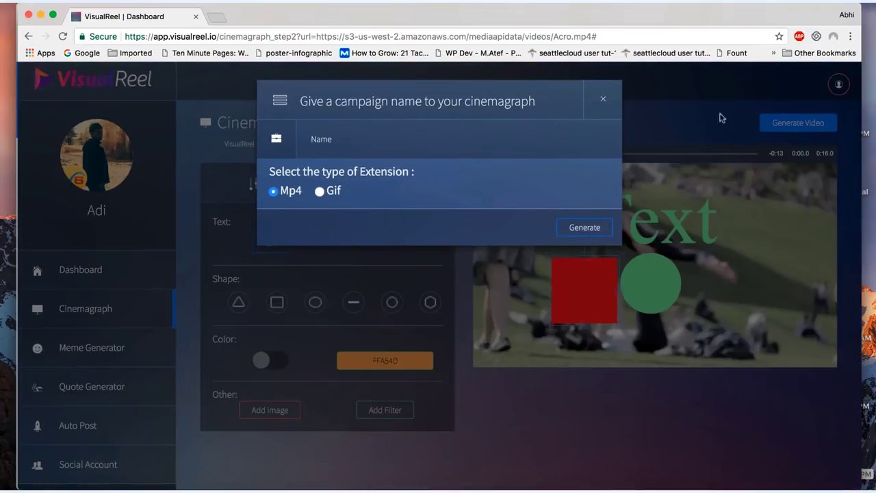
{"action": "left_click", "coordinate": [606, 101]}
{"action": "mouse_move", "coordinate": [94, 348]}
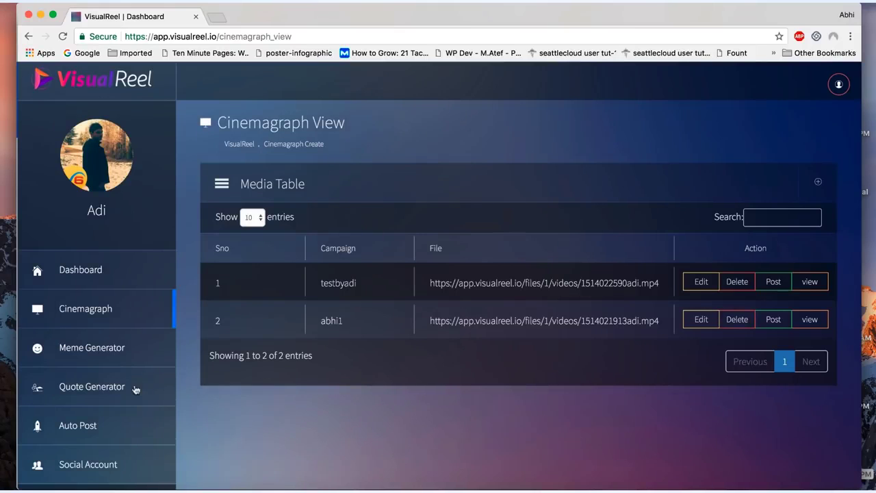
Start a new meme and pick the Toy Story template for editing.
{"action": "left_click", "coordinate": [130, 356]}
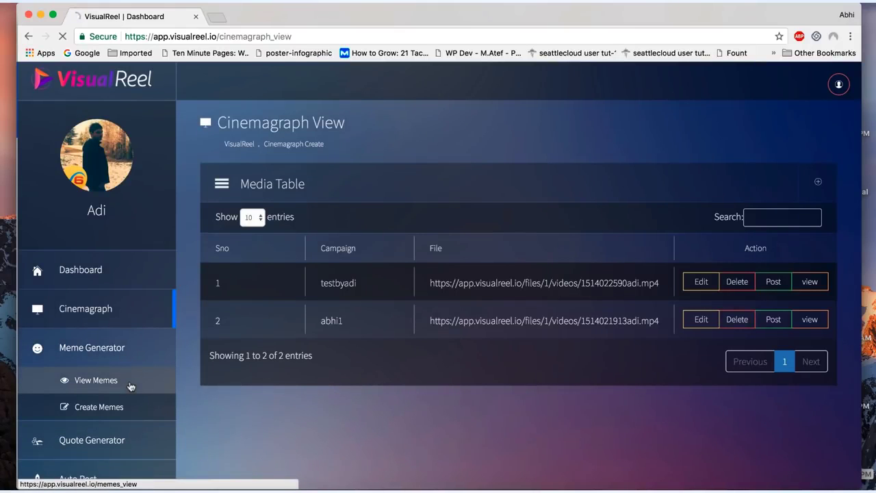
{"action": "left_click", "coordinate": [120, 410]}
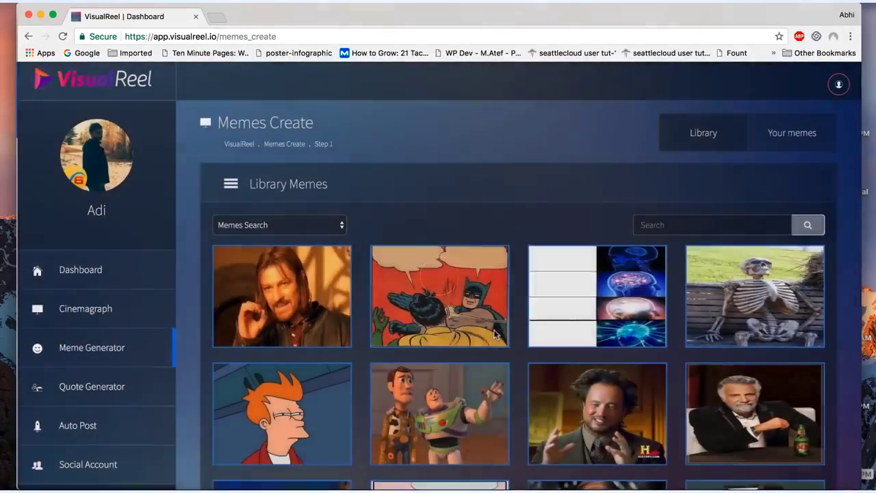
{"action": "scroll", "coordinate": [498, 333], "scroll_direction": "down", "scroll_amount": 8}
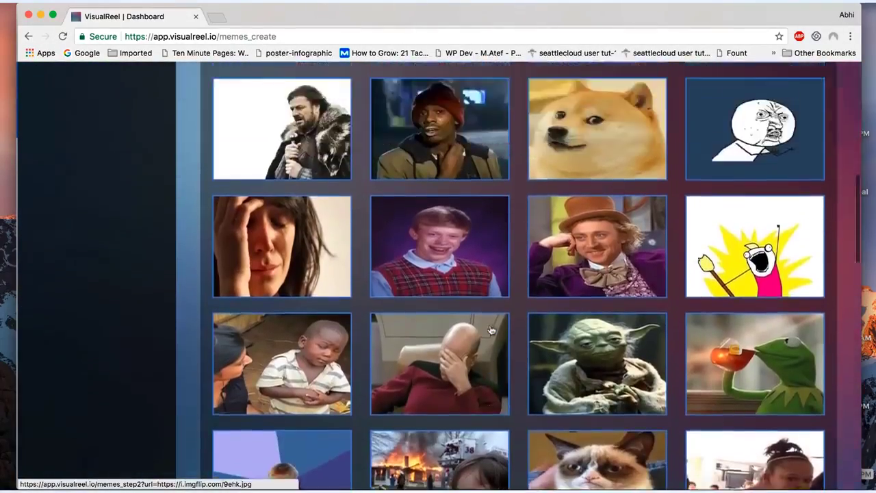
{"action": "scroll", "coordinate": [490, 331], "scroll_direction": "up", "scroll_amount": 8}
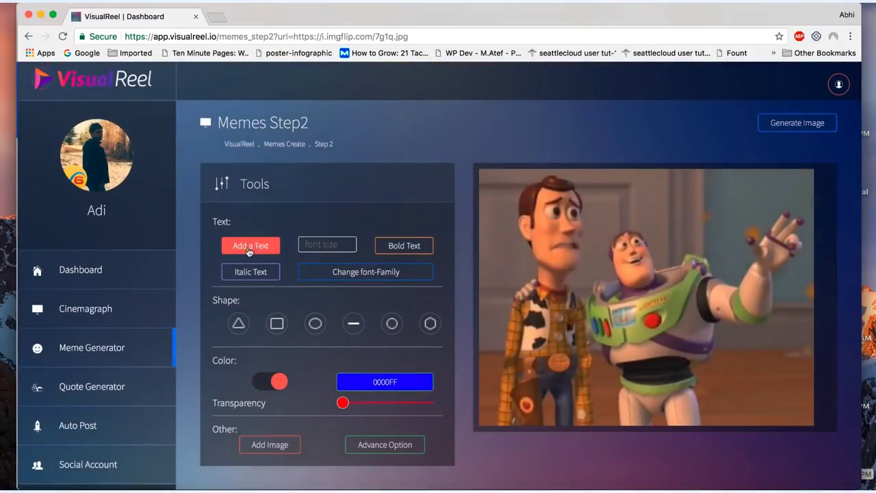
{"action": "left_click", "coordinate": [250, 239]}
Shift the Tap and Type caption right, add a large 'Go' text beside it, then begin Create Quotes.
{"action": "left_click_drag", "start_coordinate": [582, 195], "coordinate": [662, 204]}
{"action": "left_click", "coordinate": [250, 245]}
{"action": "left_click_drag", "start_coordinate": [676, 263], "coordinate": [764, 326]}
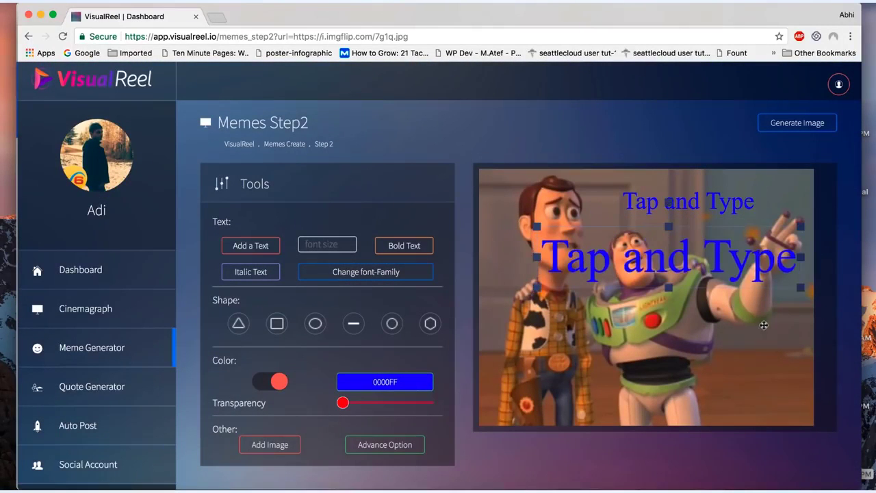
{"action": "triple_click", "coordinate": [699, 274]}
{"action": "type", "text": "Go"}
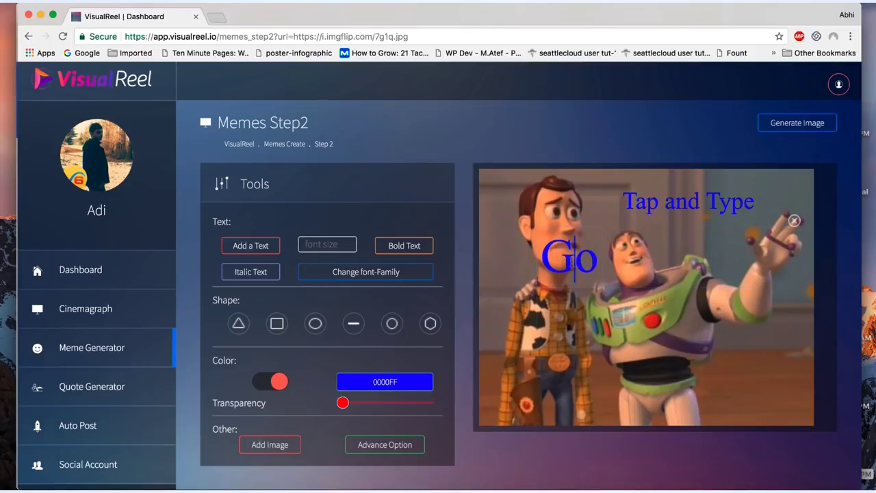
{"action": "left_click_drag", "start_coordinate": [577, 262], "coordinate": [590, 200]}
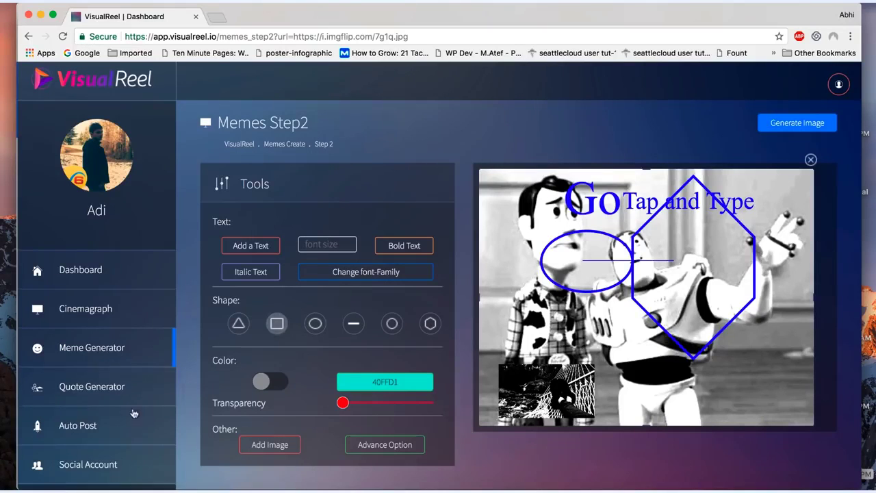
{"action": "left_click", "coordinate": [134, 413]}
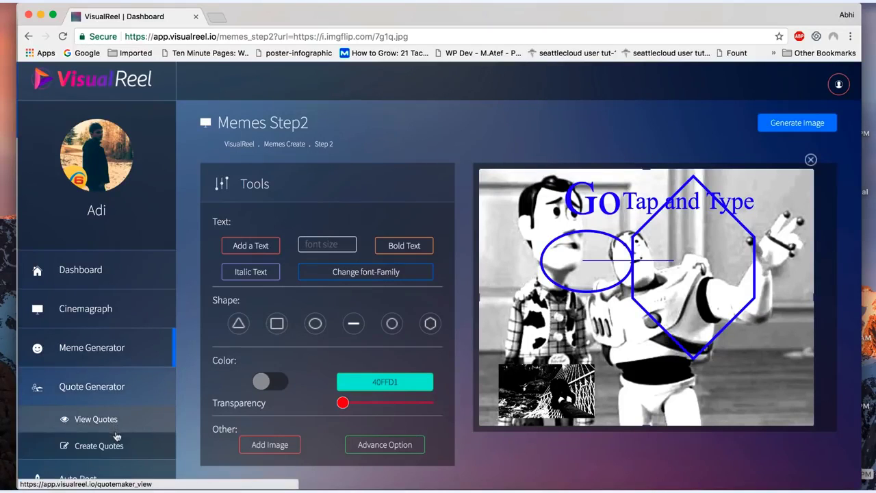
{"action": "left_click", "coordinate": [113, 448]}
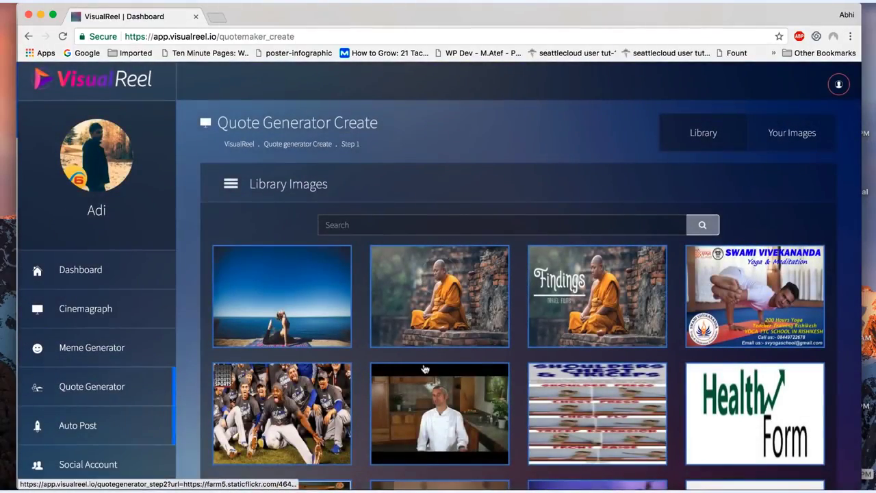
Choose the side-plank yoga photo as background and browse ready-made quotes without adding one.
{"action": "scroll", "coordinate": [424, 369], "scroll_direction": "down", "scroll_amount": 5}
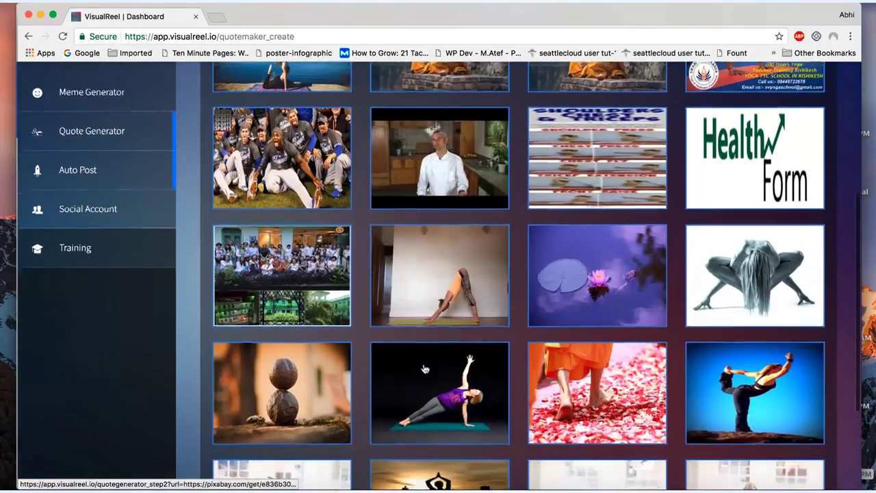
{"action": "scroll", "coordinate": [424, 369], "scroll_direction": "down", "scroll_amount": 3}
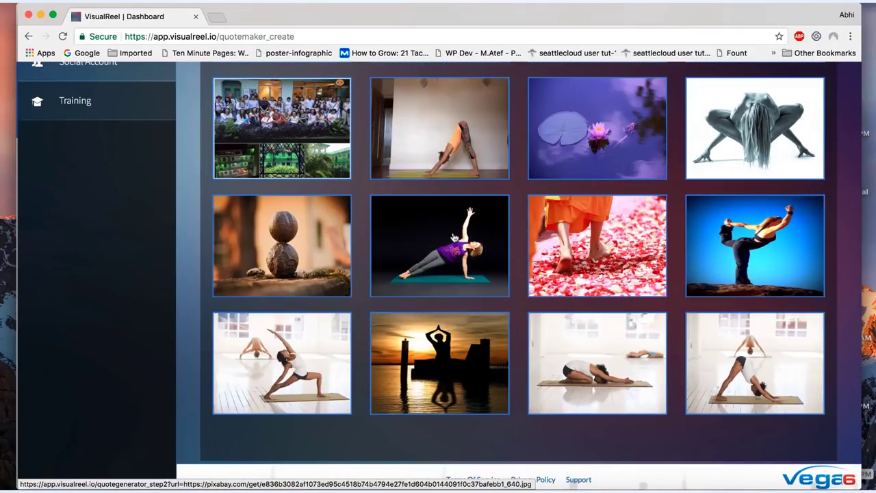
{"action": "left_click", "coordinate": [453, 237]}
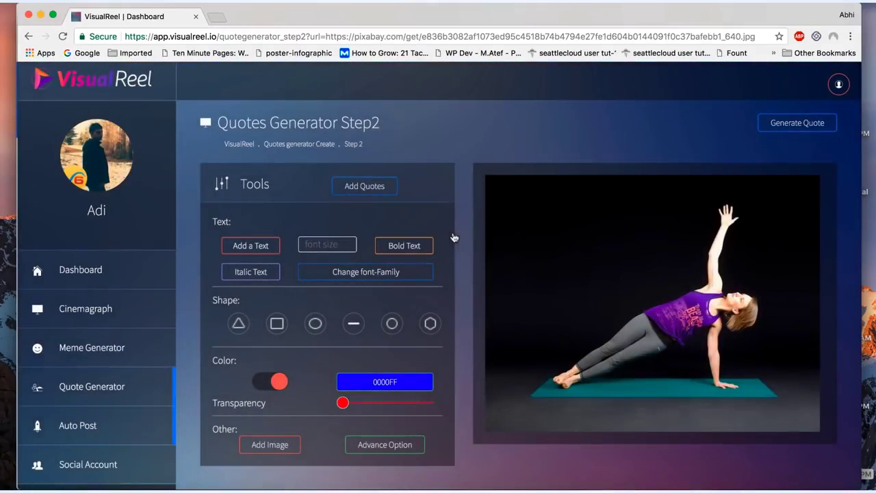
{"action": "left_click", "coordinate": [375, 187]}
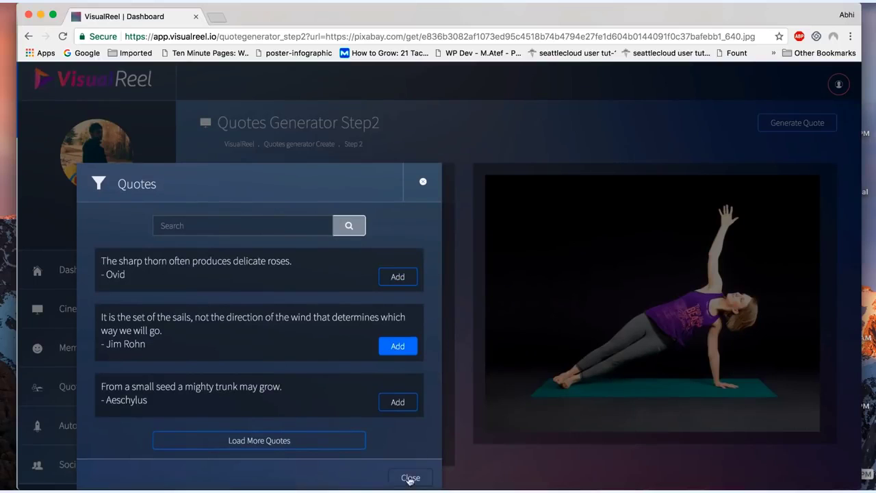
{"action": "scroll", "coordinate": [328, 384], "scroll_direction": "down", "scroll_amount": 3}
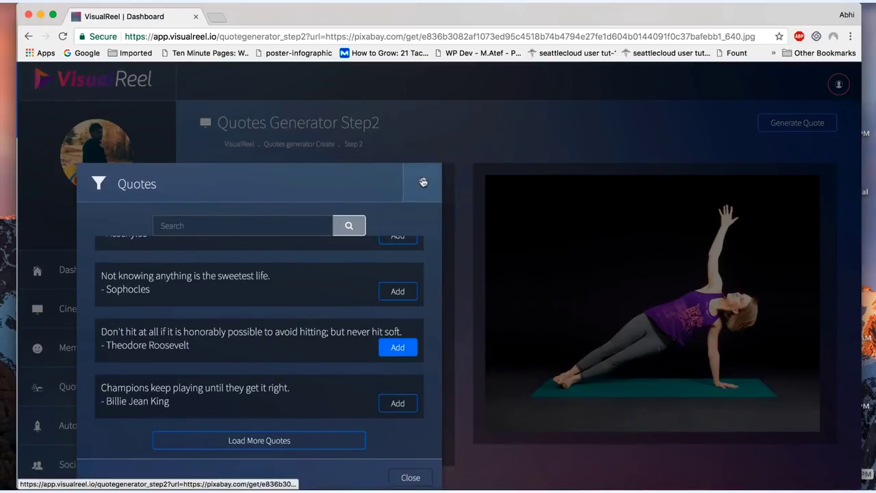
{"action": "left_click", "coordinate": [410, 477]}
Add a 'Tap and Type' text box, check the font choices, and overlay an ellipse.
{"action": "left_click", "coordinate": [260, 246]}
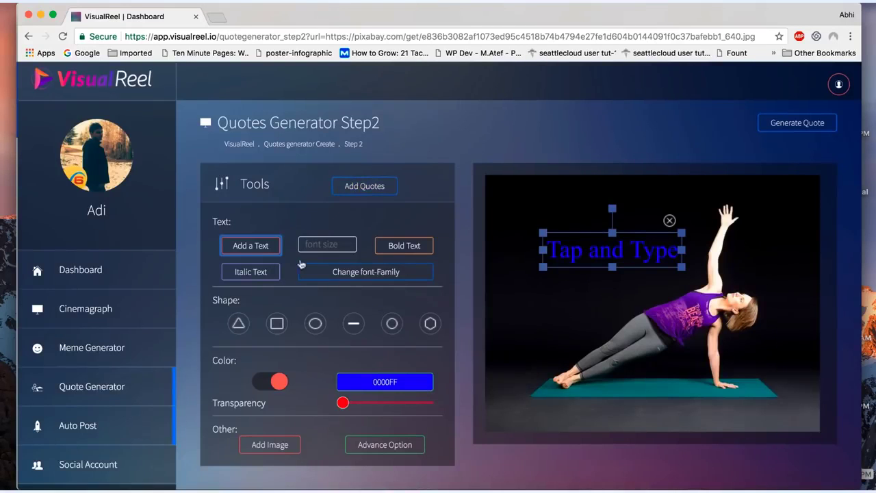
{"action": "left_click", "coordinate": [381, 275]}
{"action": "left_click", "coordinate": [421, 479]}
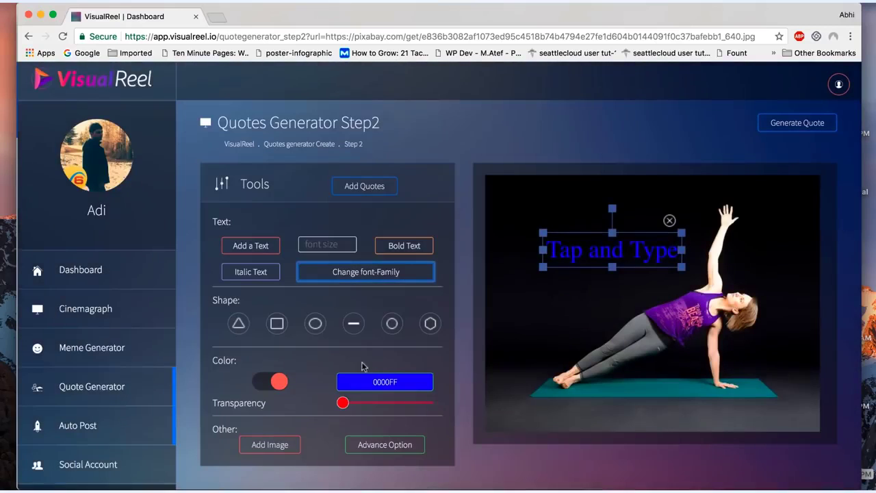
{"action": "left_click", "coordinate": [315, 324]}
Look through the saved images and the Advance Option filter settings without applying anything.
{"action": "left_click", "coordinate": [262, 443]}
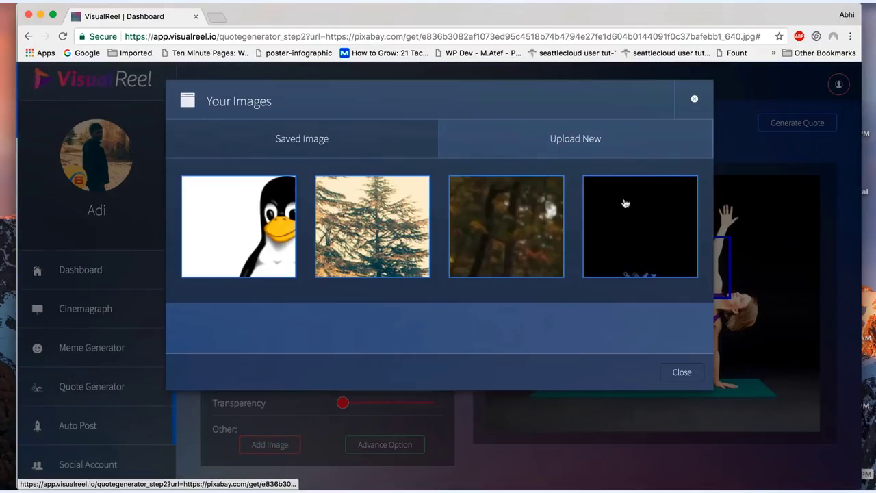
{"action": "left_click", "coordinate": [694, 99]}
{"action": "left_click", "coordinate": [384, 444]}
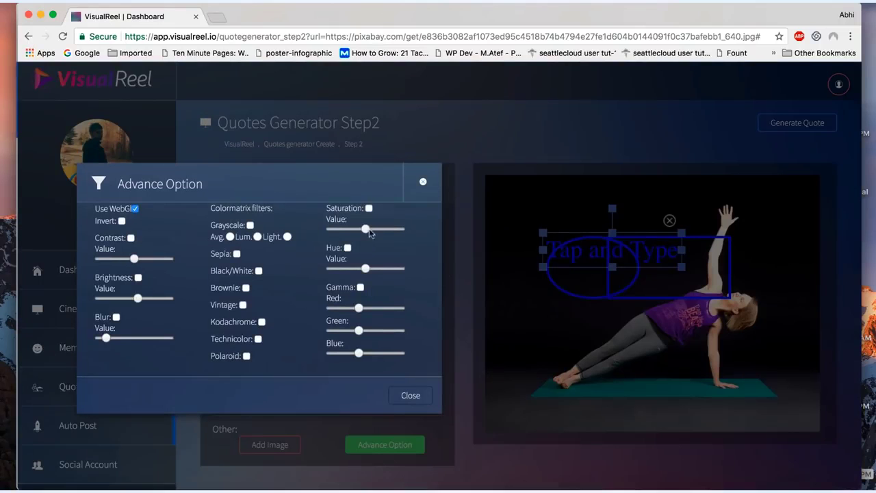
{"action": "left_click", "coordinate": [411, 395]}
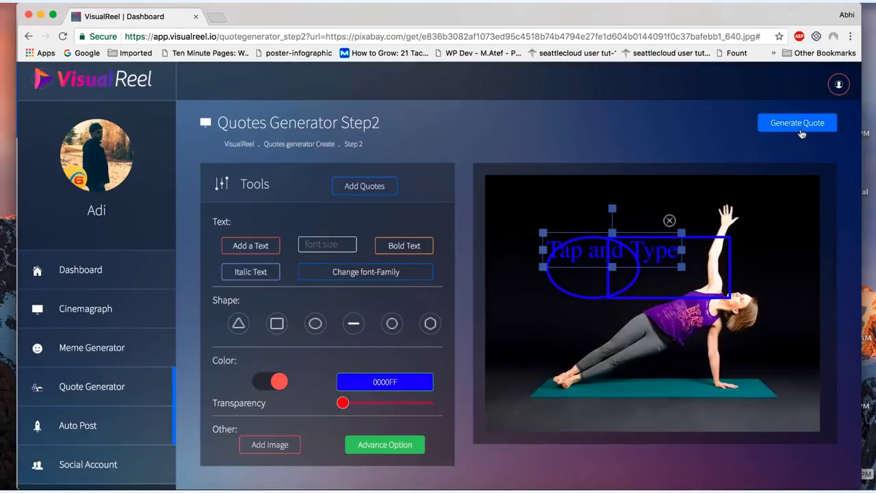
{"action": "scroll", "coordinate": [99, 443], "scroll_direction": "down", "scroll_amount": 3}
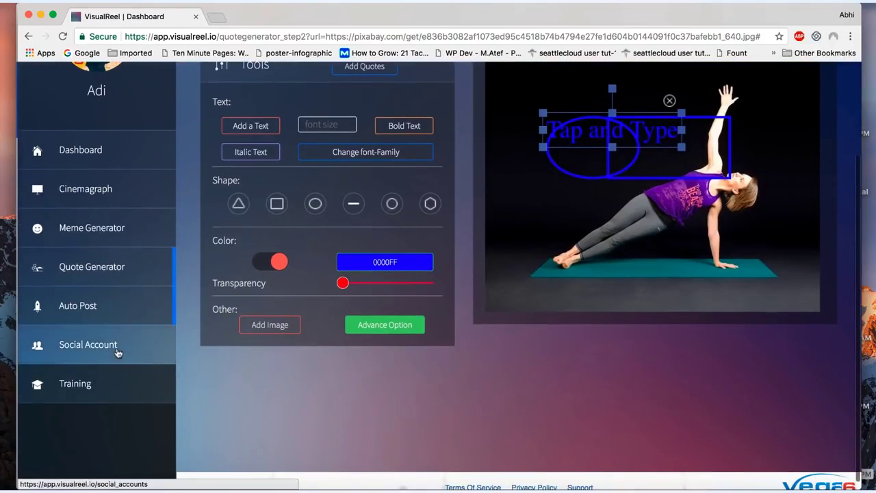
{"action": "left_click", "coordinate": [632, 6]}
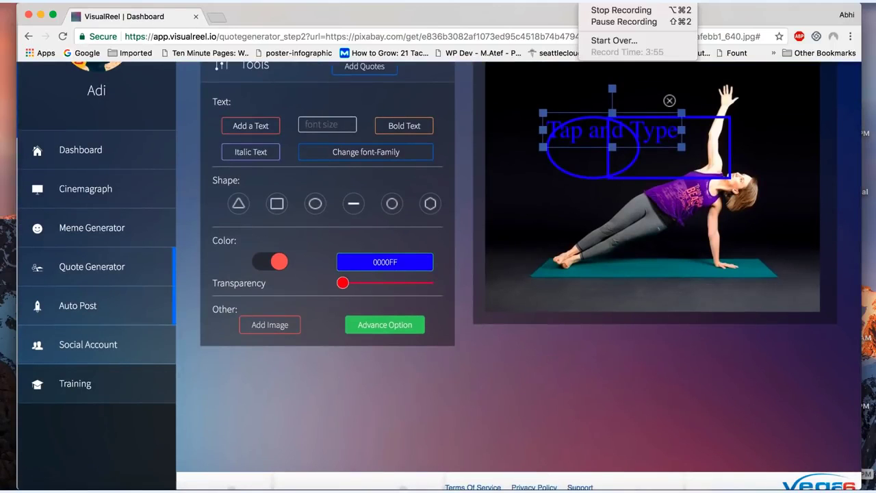
Choose Quotes, set Text Position to Center and posting Frequency to Twice a week.
{"action": "left_click", "coordinate": [633, 22]}
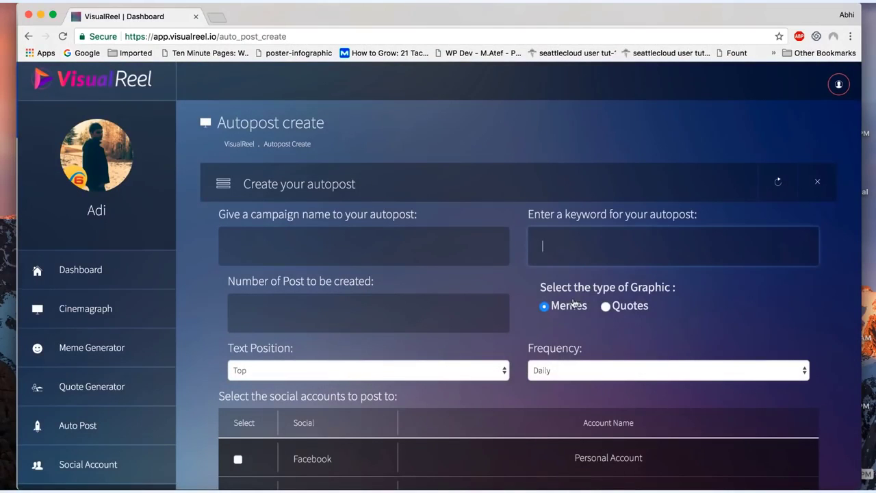
{"action": "left_click", "coordinate": [378, 365]}
{"action": "left_click", "coordinate": [377, 381]}
{"action": "left_click", "coordinate": [554, 368]}
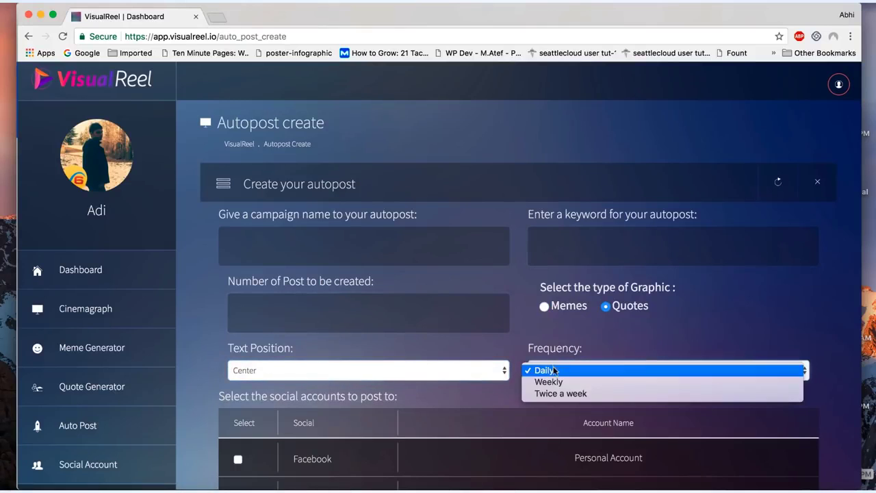
{"action": "left_click", "coordinate": [549, 382]}
{"action": "left_click", "coordinate": [559, 379]}
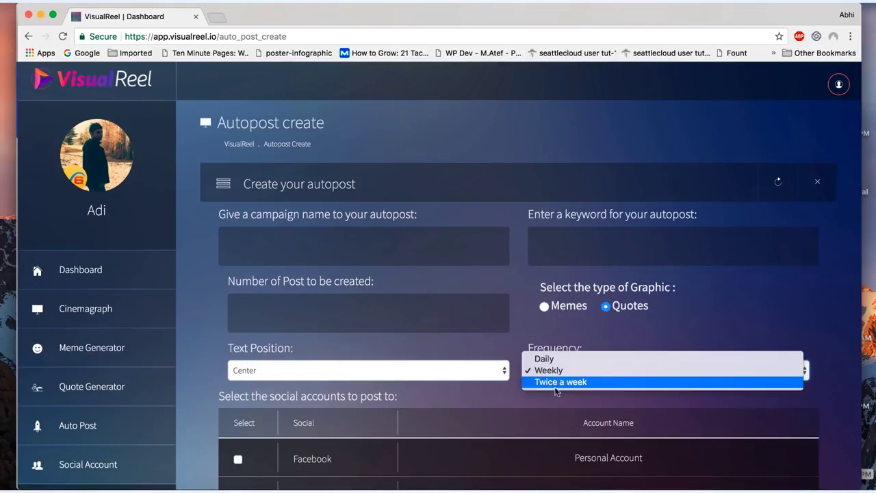
{"action": "left_click", "coordinate": [560, 382]}
Scroll through the social accounts list and select the accounts to target.
{"action": "scroll", "coordinate": [516, 408], "scroll_direction": "down", "scroll_amount": 2}
{"action": "scroll", "coordinate": [517, 407], "scroll_direction": "down", "scroll_amount": 2}
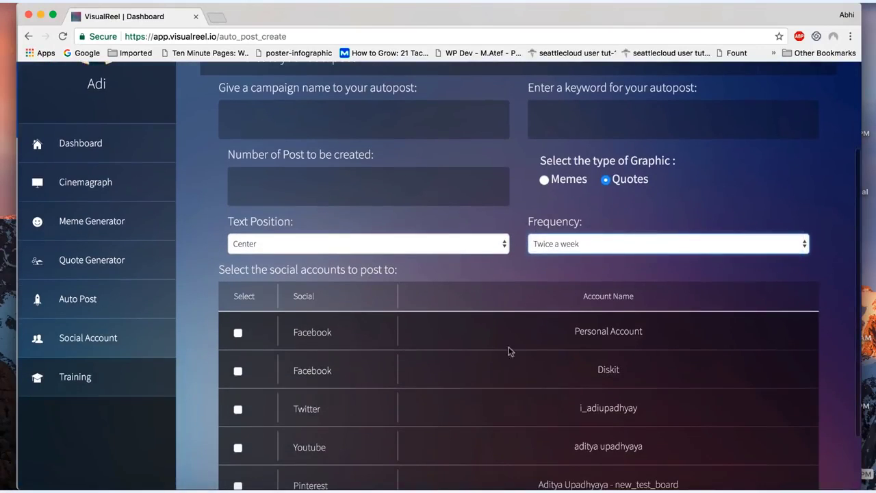
{"action": "scroll", "coordinate": [281, 349], "scroll_direction": "down", "scroll_amount": 2}
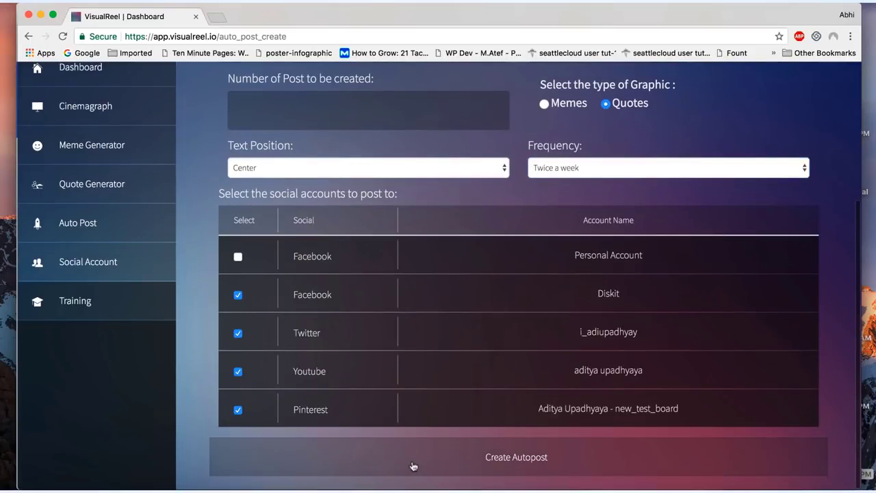
{"action": "scroll", "coordinate": [446, 391], "scroll_direction": "up", "scroll_amount": 1}
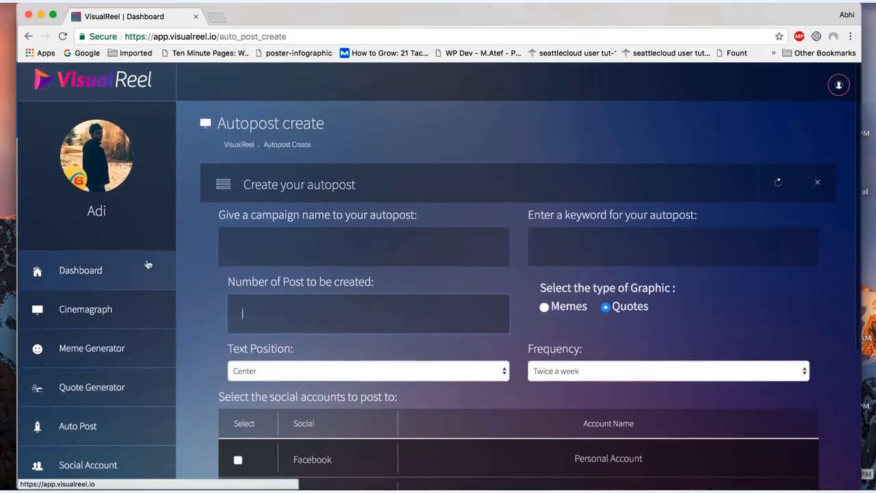
{"action": "left_click", "coordinate": [143, 270]}
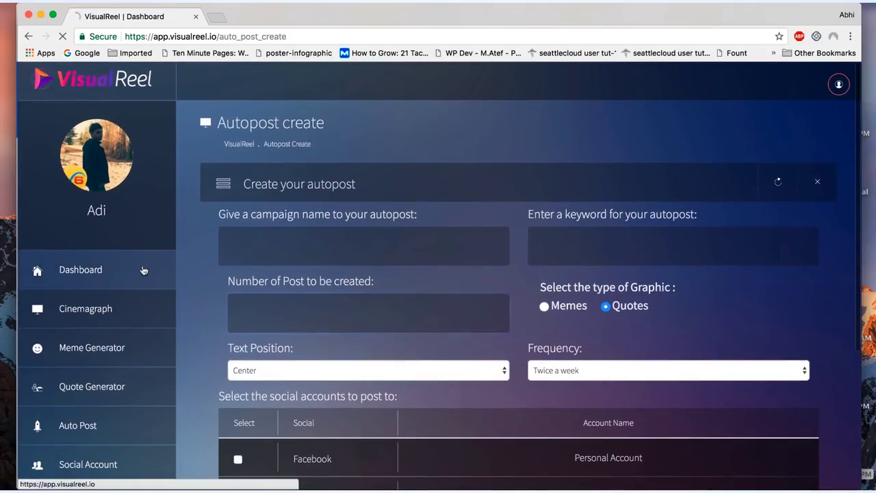